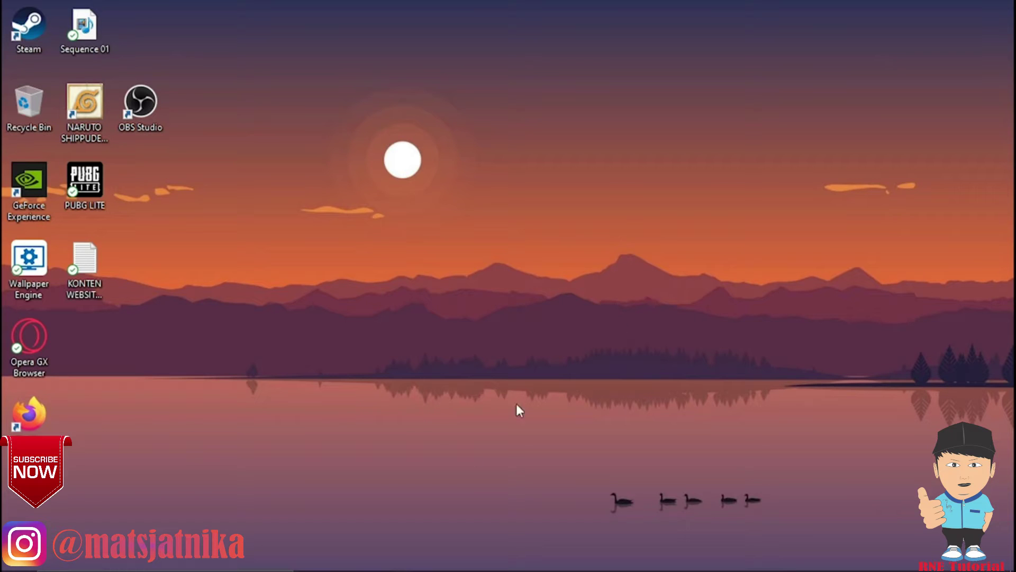
Open the C:\Windows\SoftwareDistribution\Download folder in File Explorer.
mouse_move(339, 569)
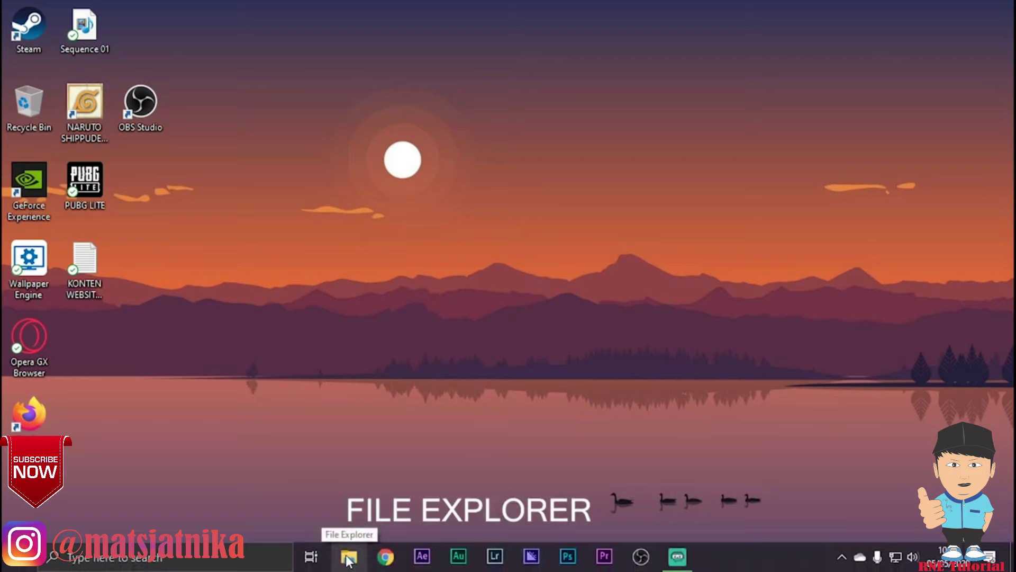
click(348, 558)
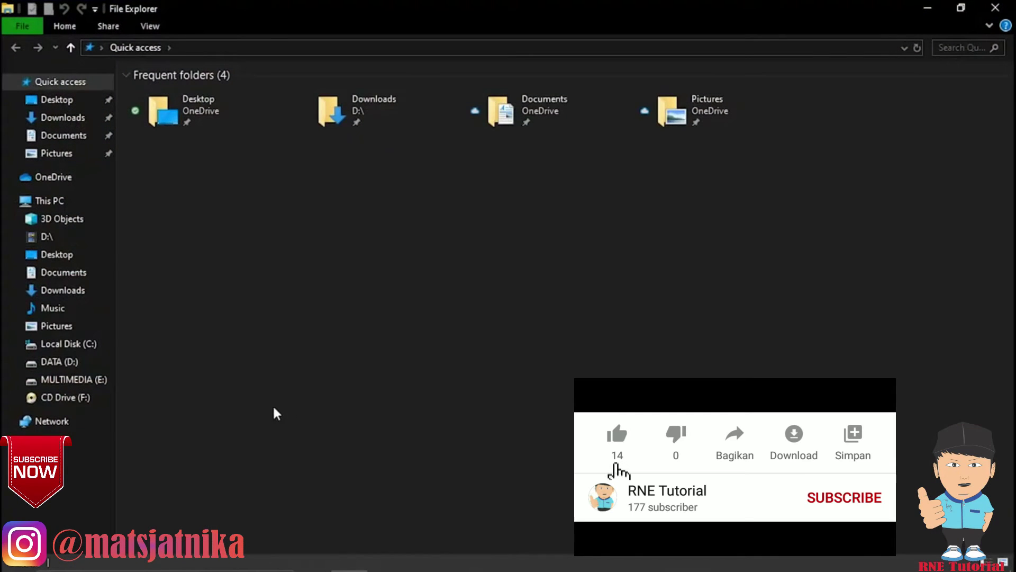
click(83, 351)
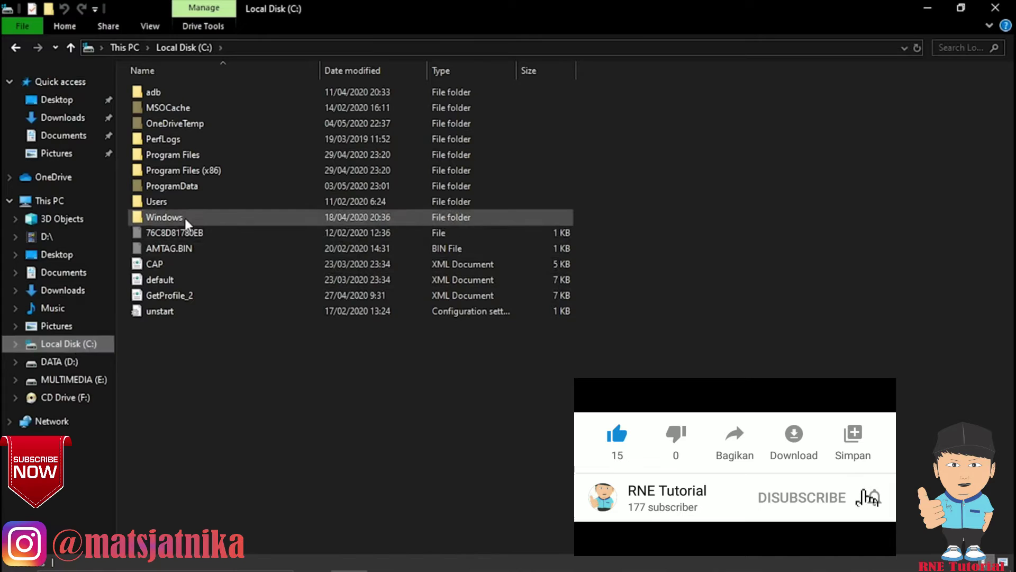
double_click(209, 217)
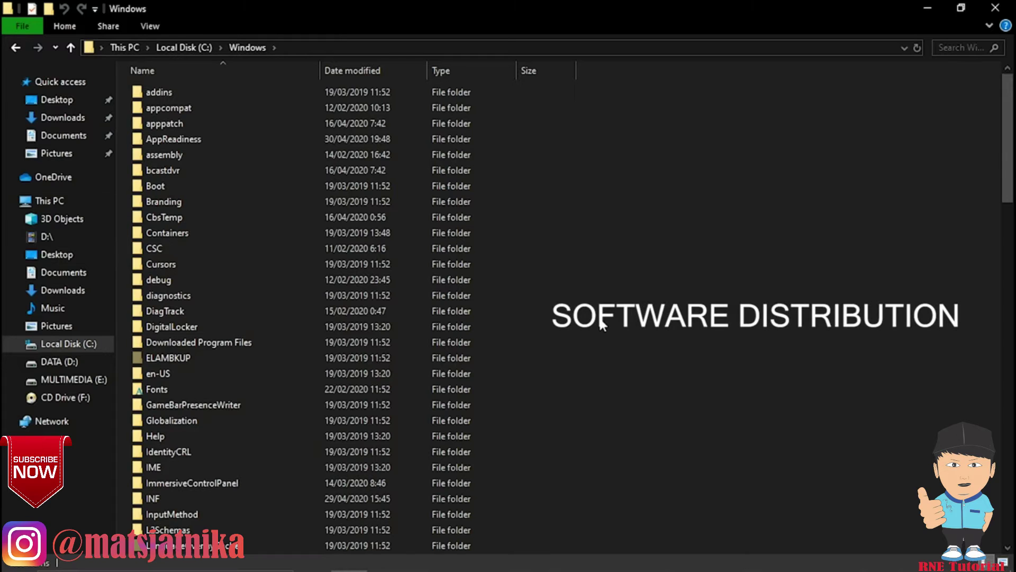
scroll(304, 360, down, 16)
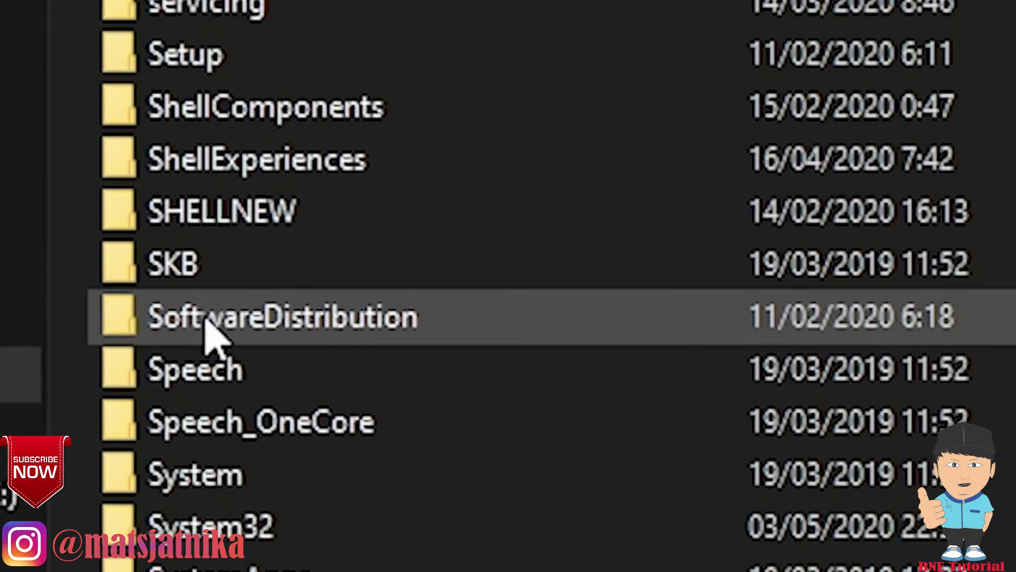
mouse_move(245, 325)
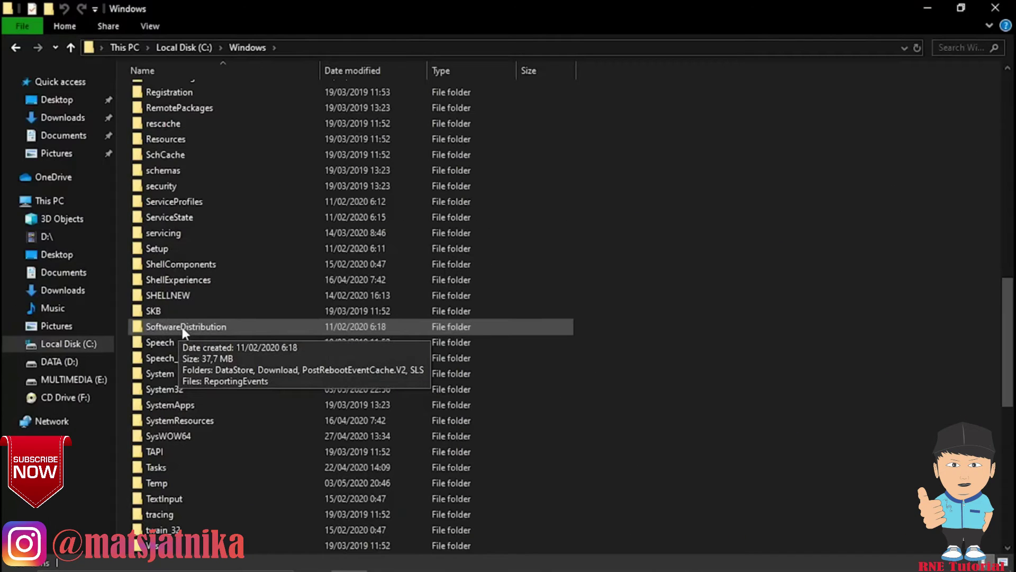
double_click(234, 327)
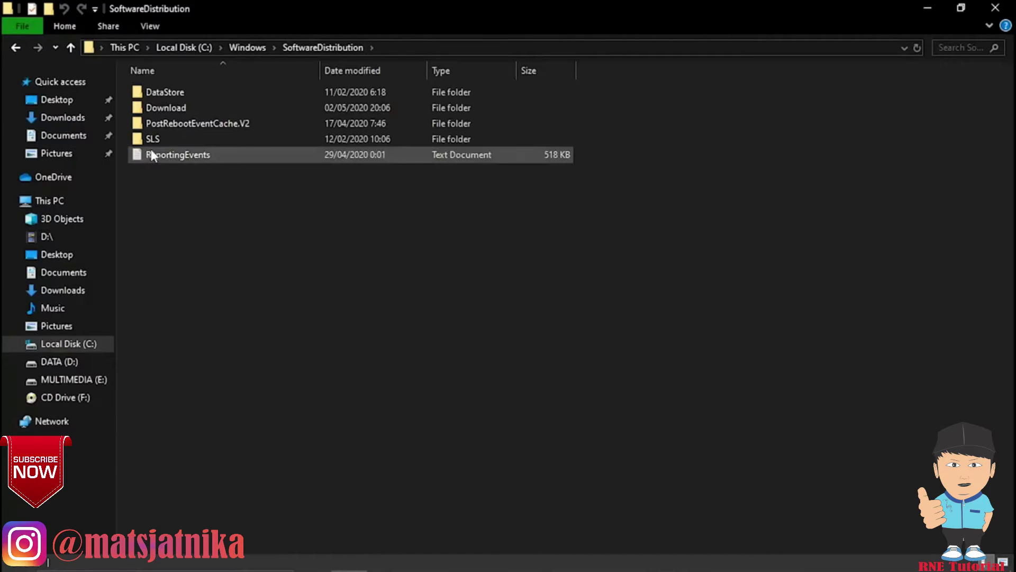
click(201, 108)
double_click(200, 109)
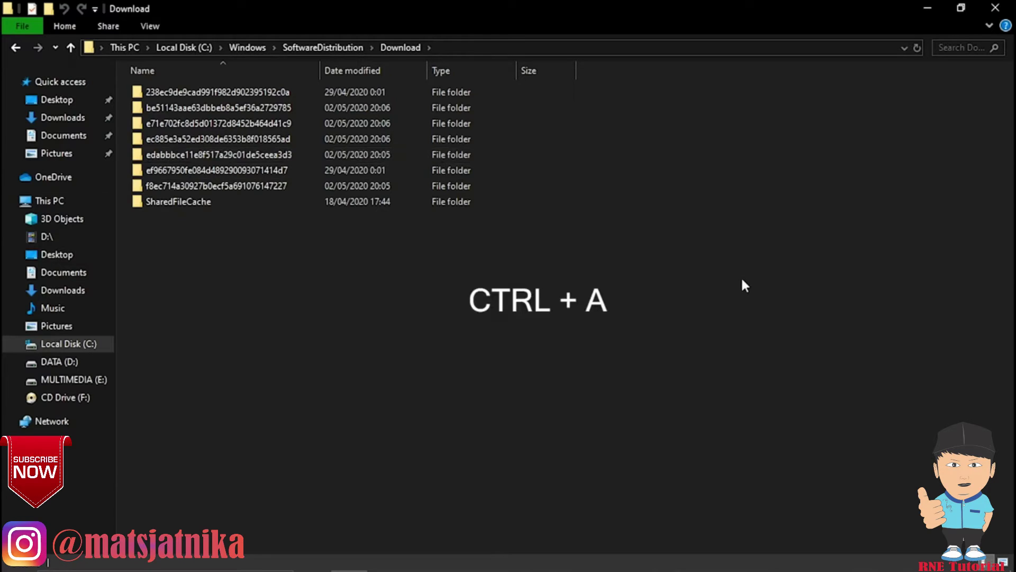
Delete all the folders in SoftwareDistribution\Download, granting administrator permission for the deletion.
key(ctrl+a)
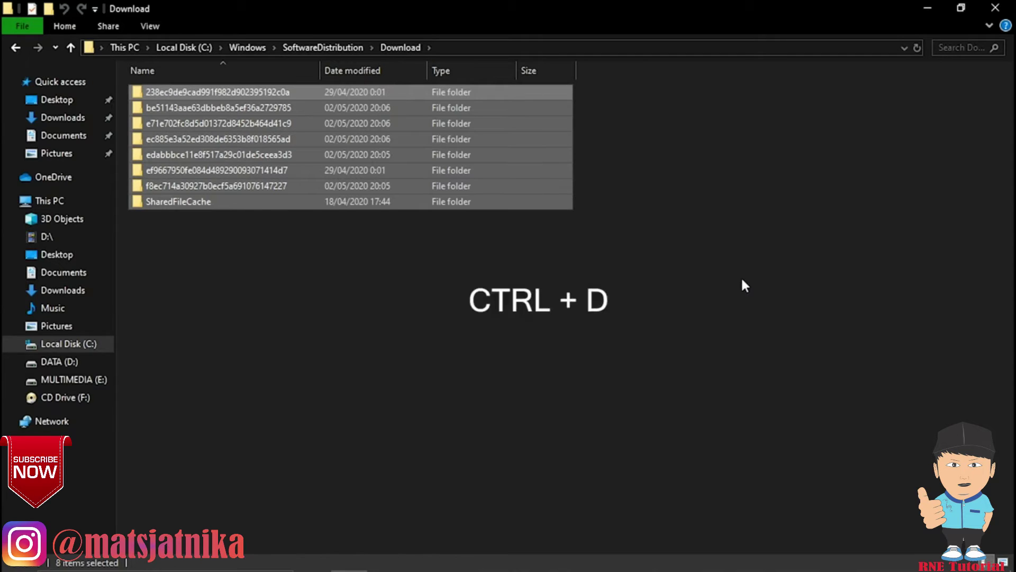
key(ctrl+d)
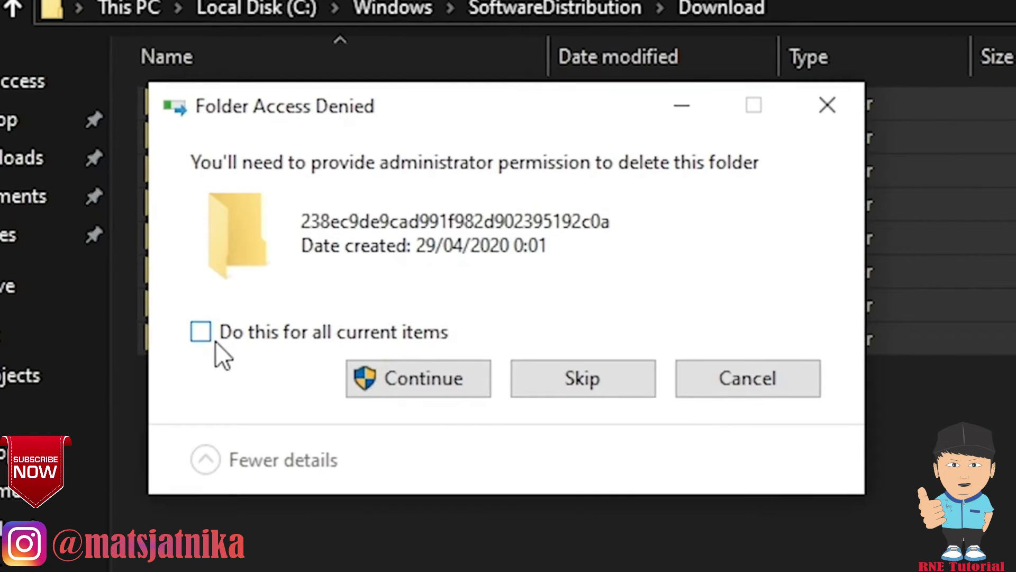
click(440, 373)
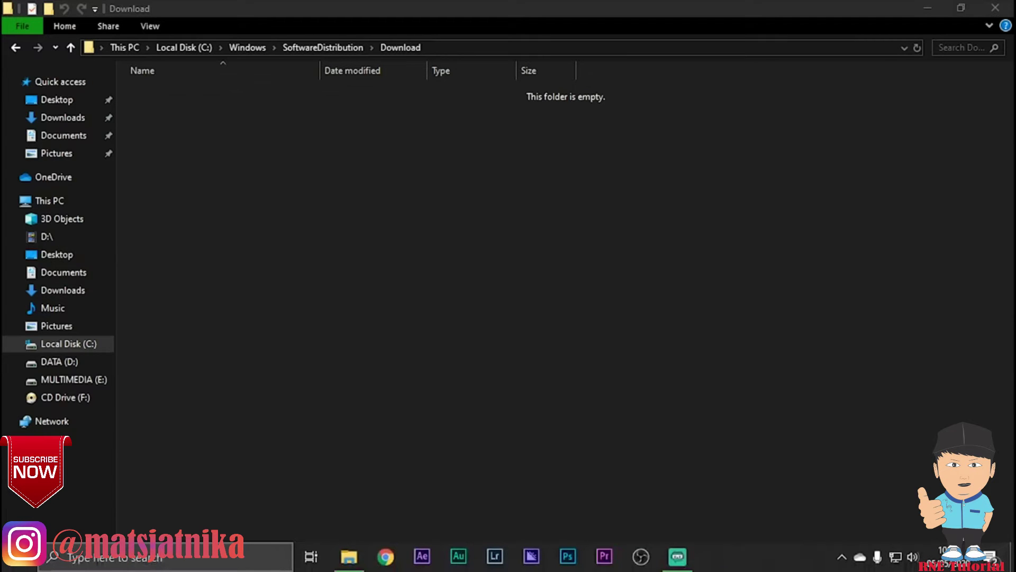
Open the Windows Temp folder by running "temp" from the Run dialog, and grant permanent access to it.
click(97, 560)
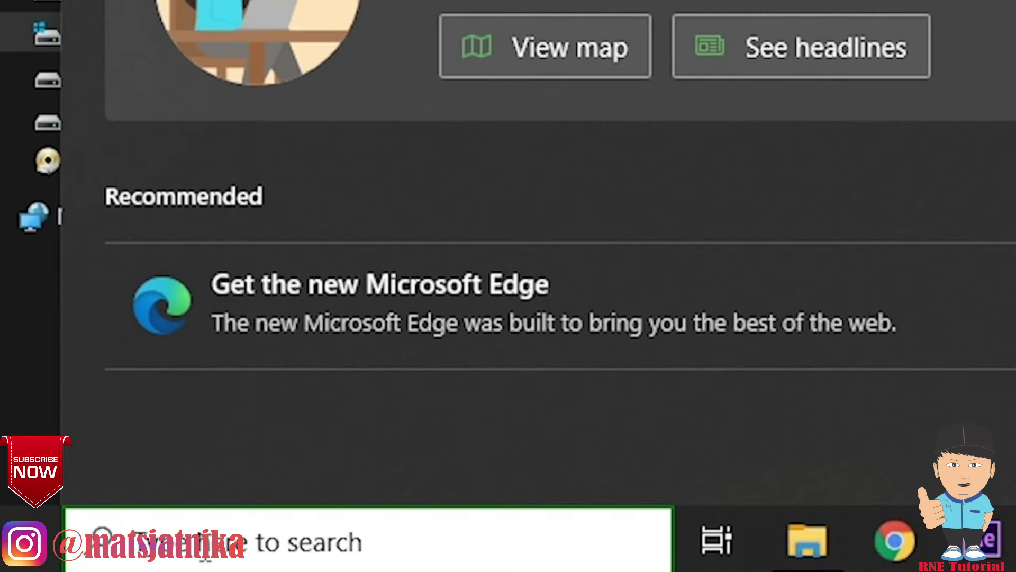
text(dev)
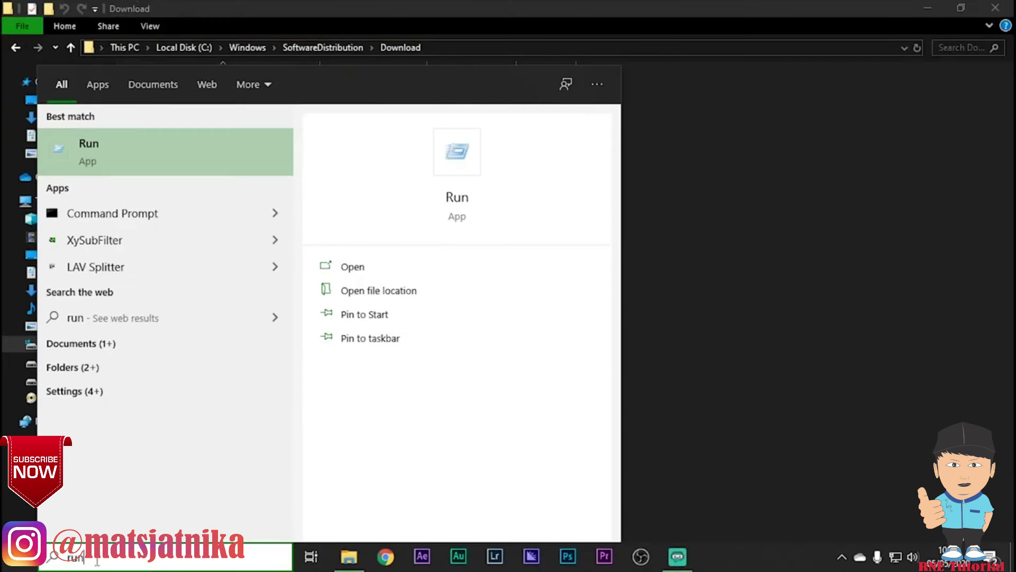
key(Return)
key(BackSpace)
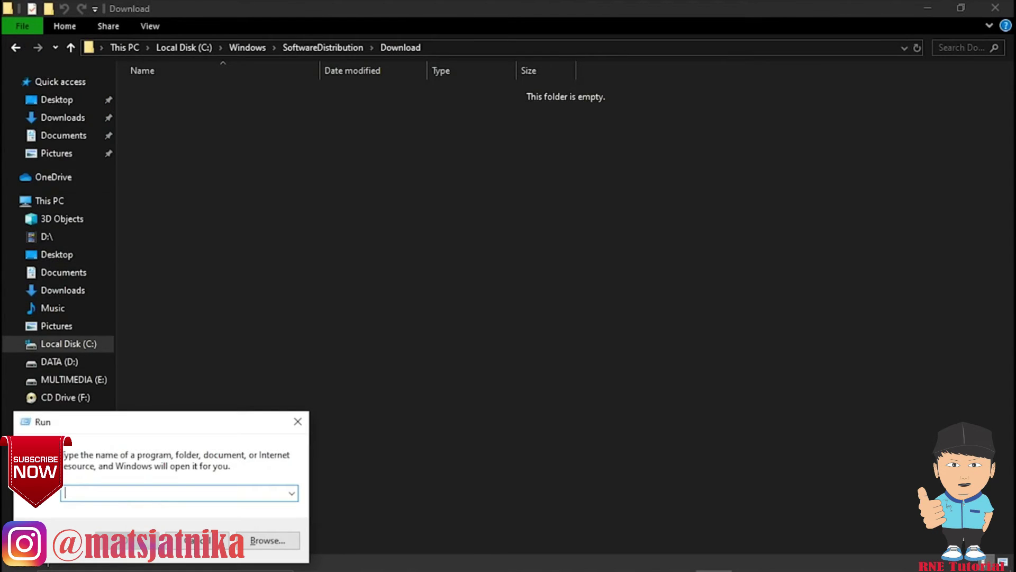
text(temp)
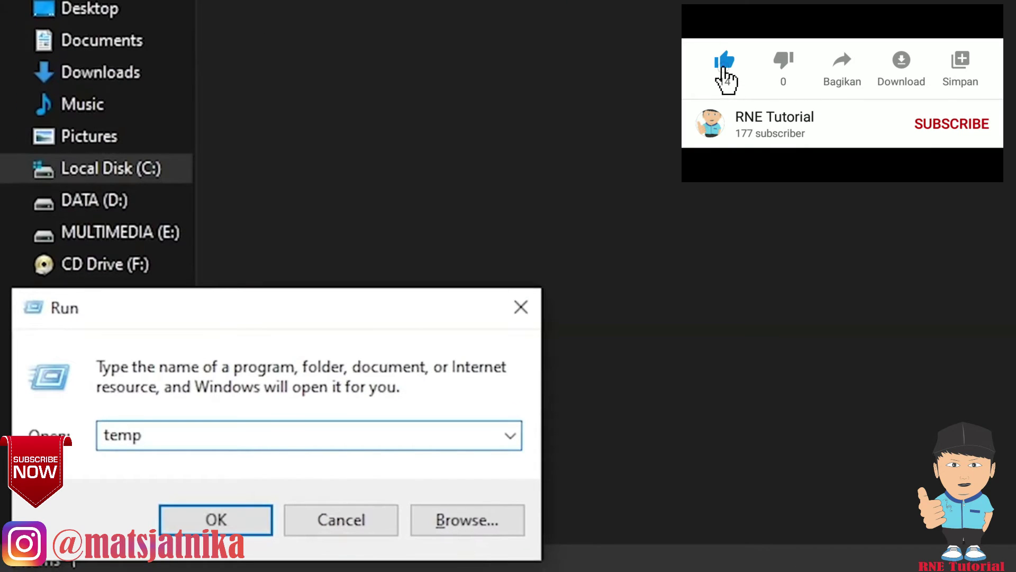
key(Return)
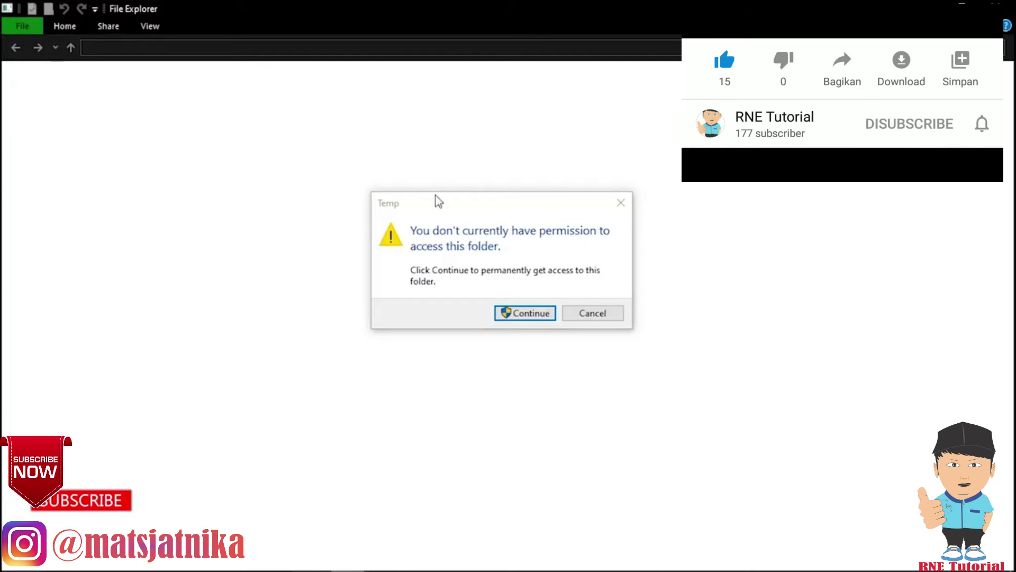
click(522, 321)
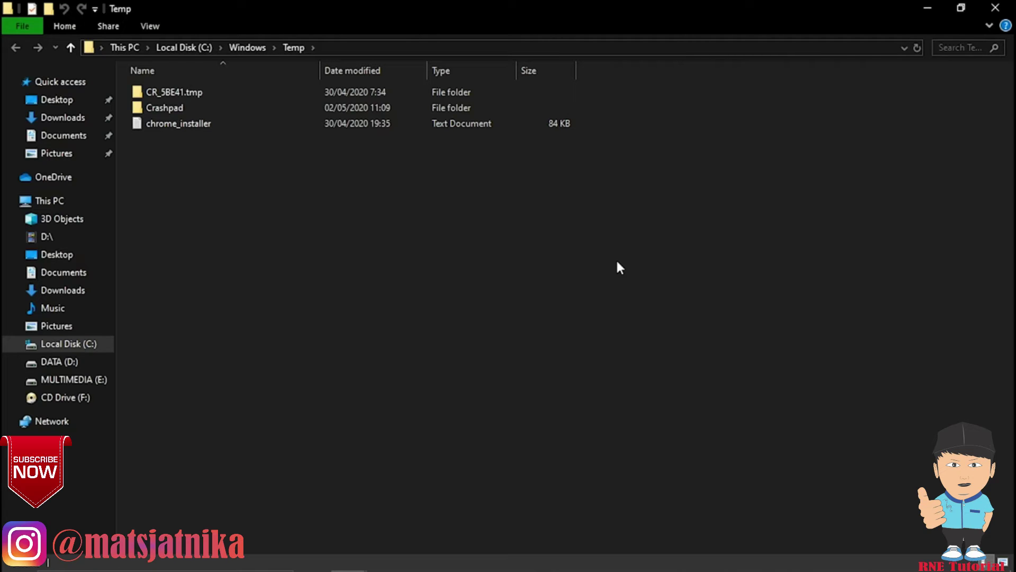
Delete everything in the Windows Temp folder, granting administrator permission for all current items.
key(ctrl+a)
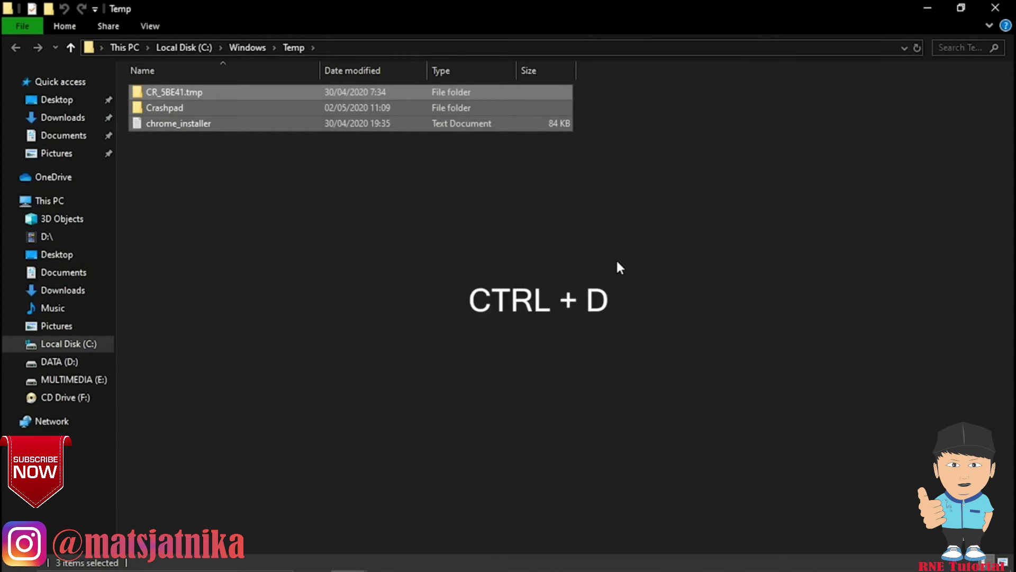
key(ctrl+d)
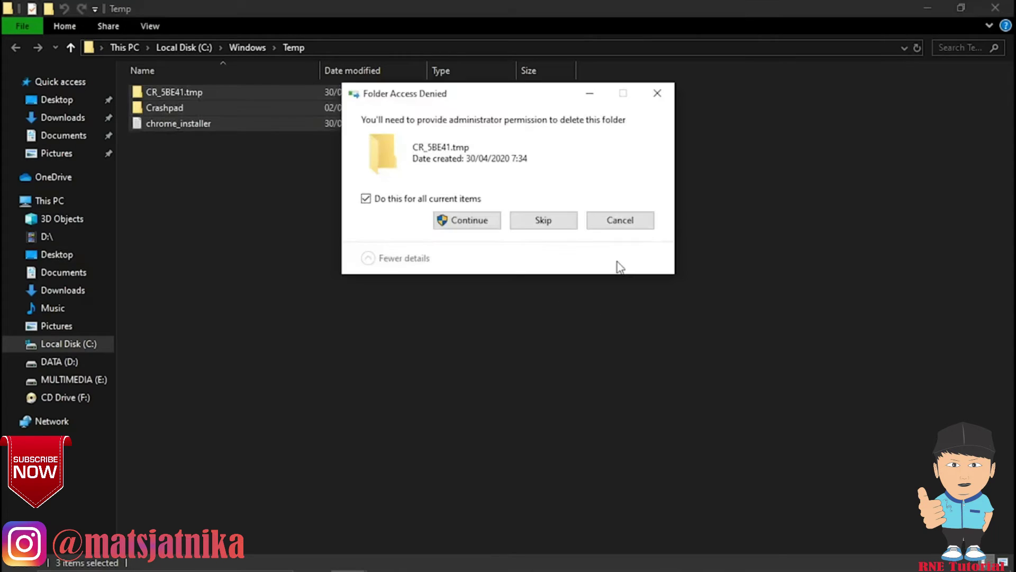
click(454, 226)
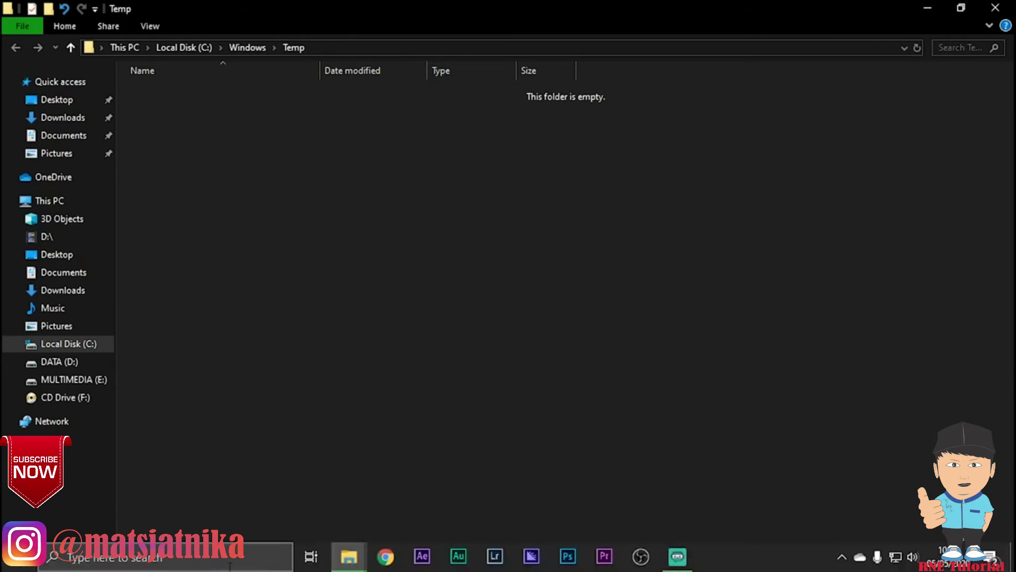
Open the user account's local Temp folder by running "%temp%" from the Run dialog.
click(188, 563)
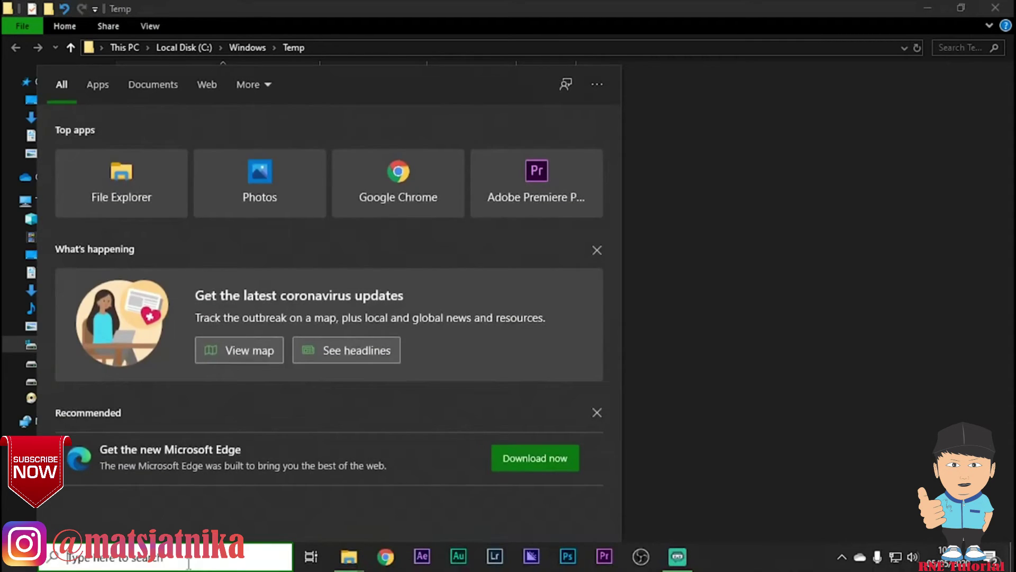
text(run)
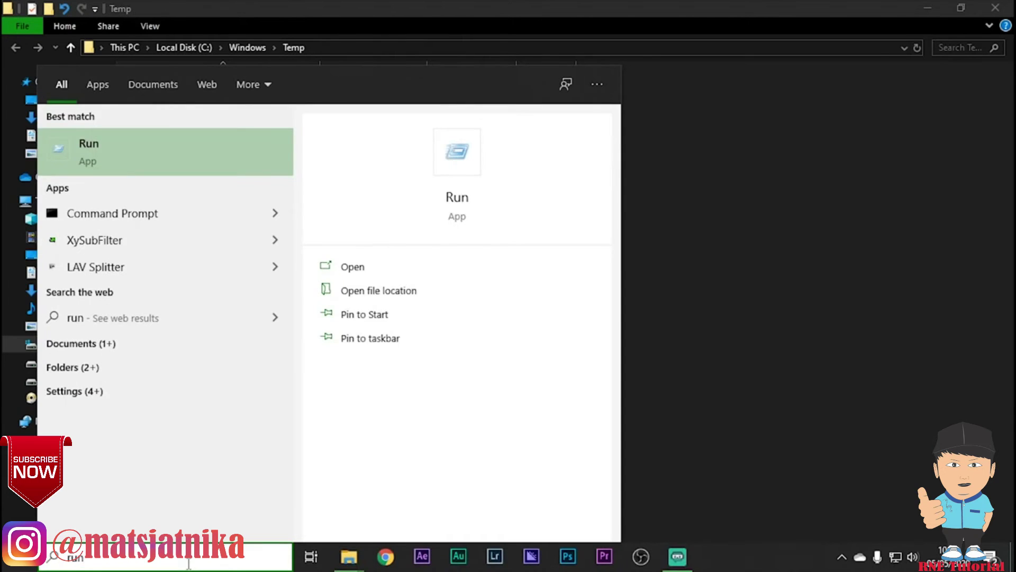
key(Return)
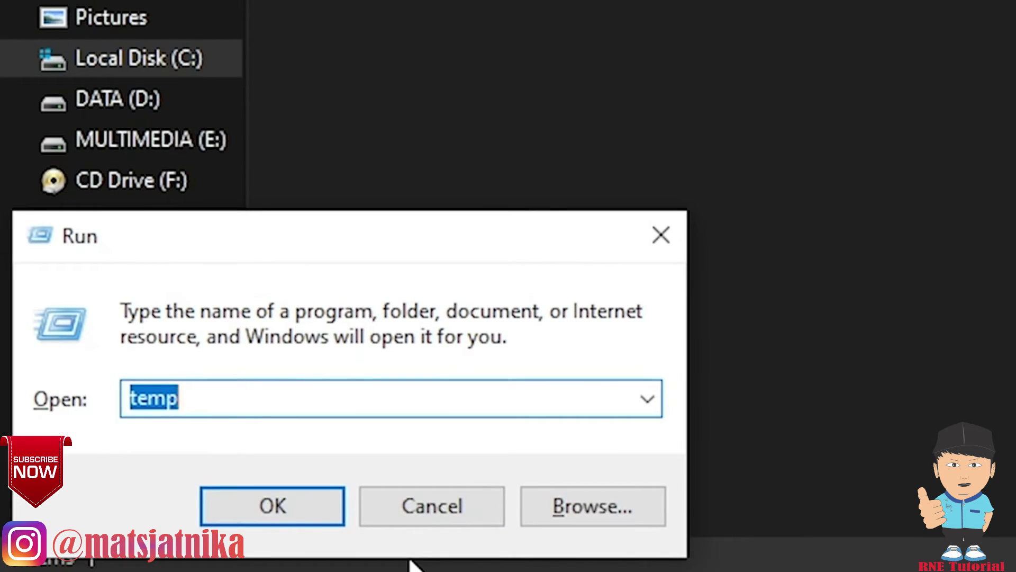
text(%temp)
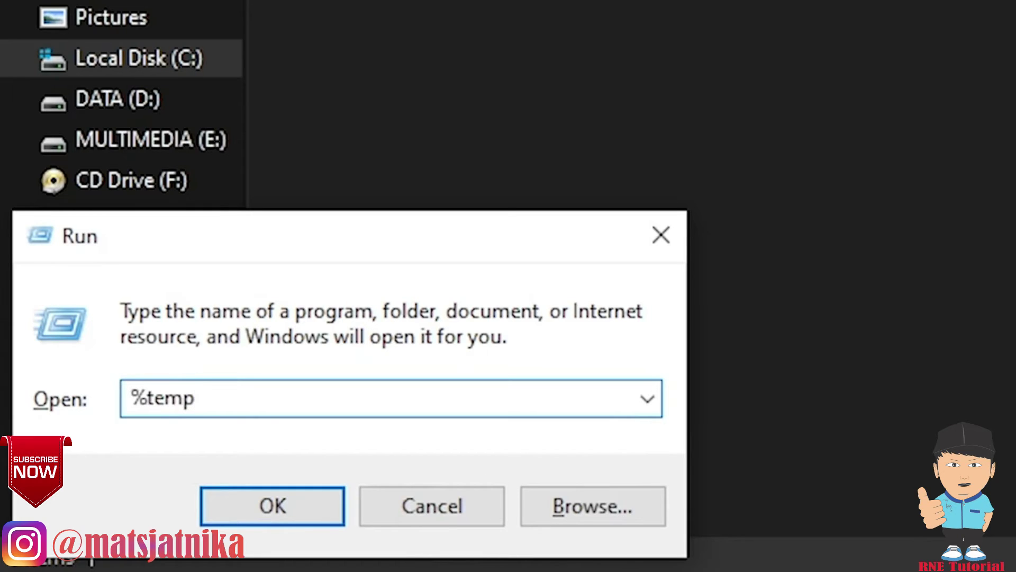
text(%)
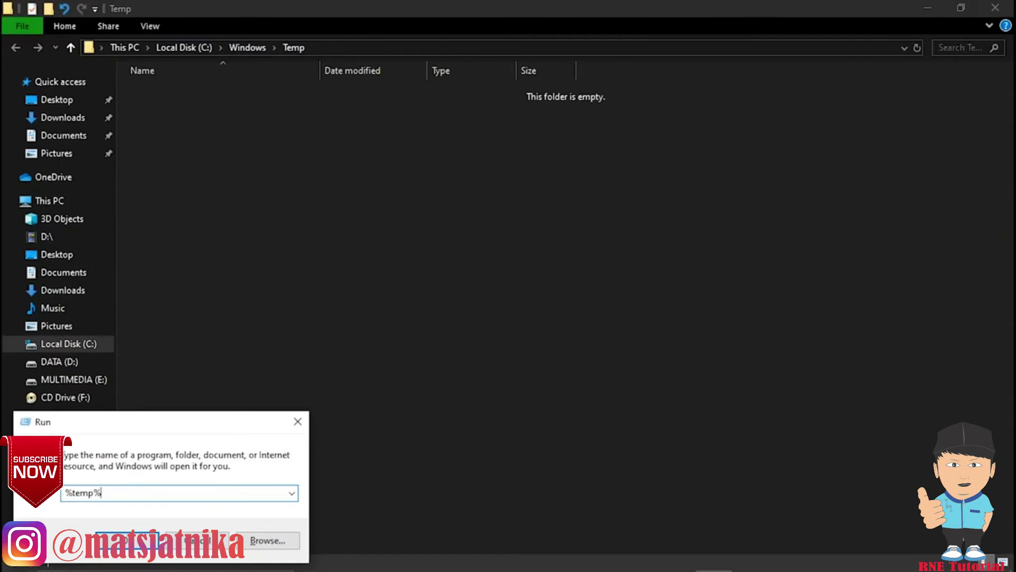
key(Return)
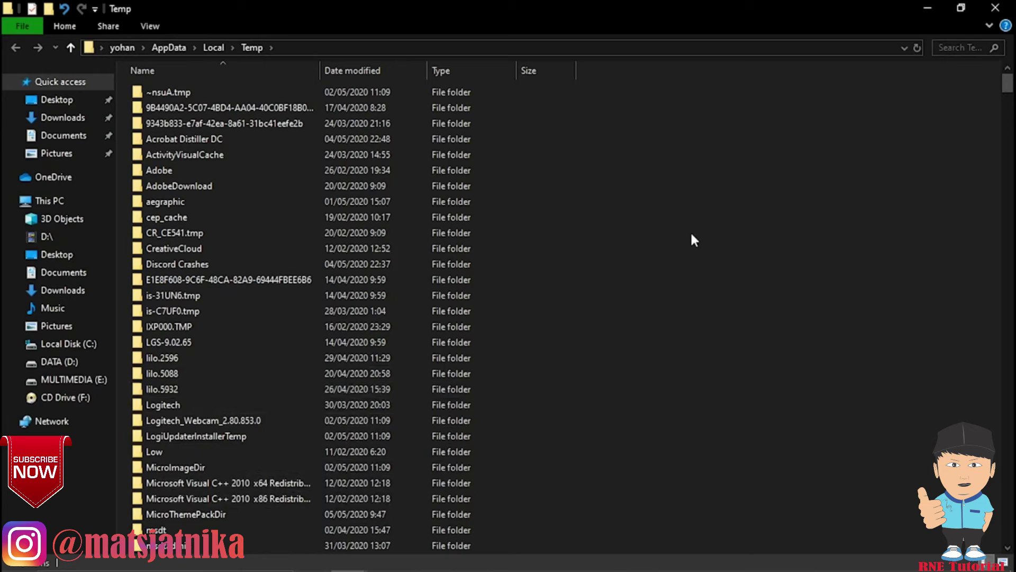
Delete everything in the local Temp folder with administrator permission, skipping all items that are in use by other programs.
scroll(693, 239, down, 20)
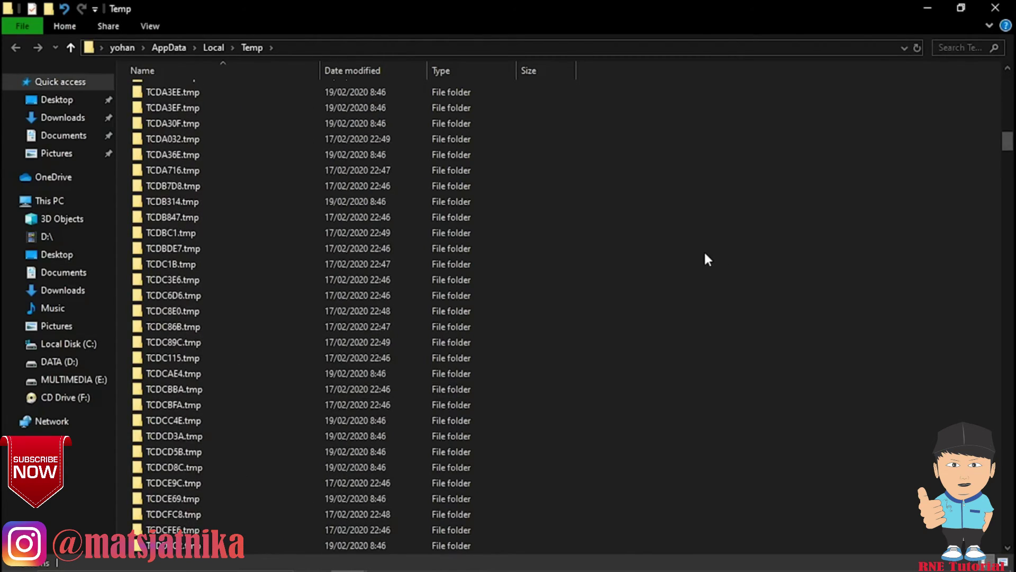
scroll(705, 254, down, 20)
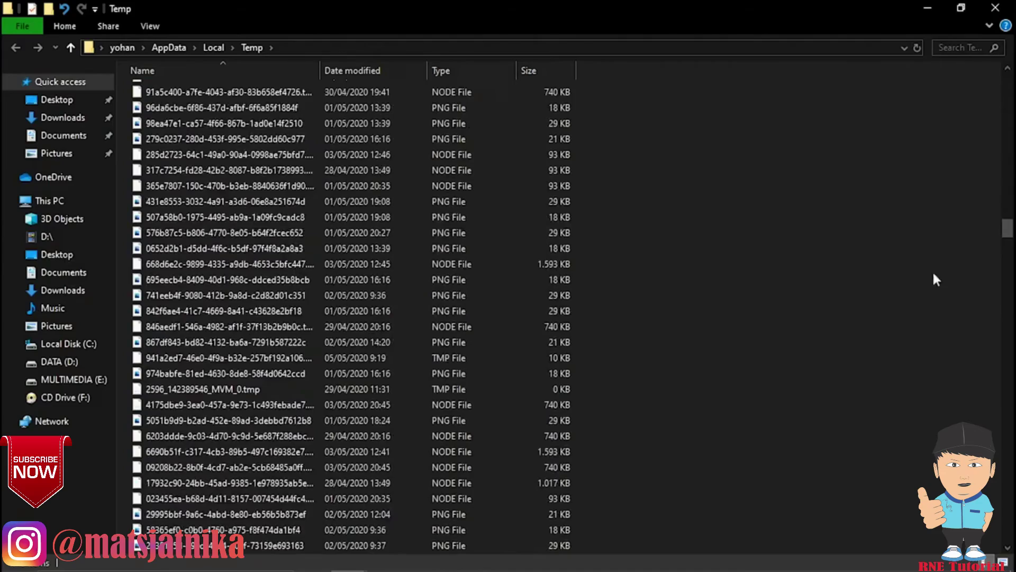
drag(1008, 238, 989, 59)
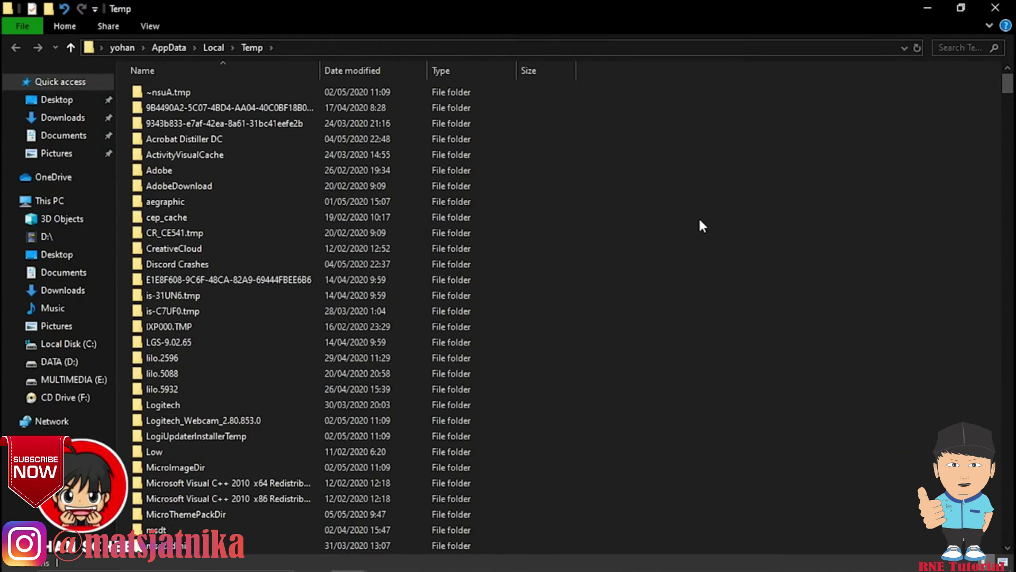
key(ctrl+a)
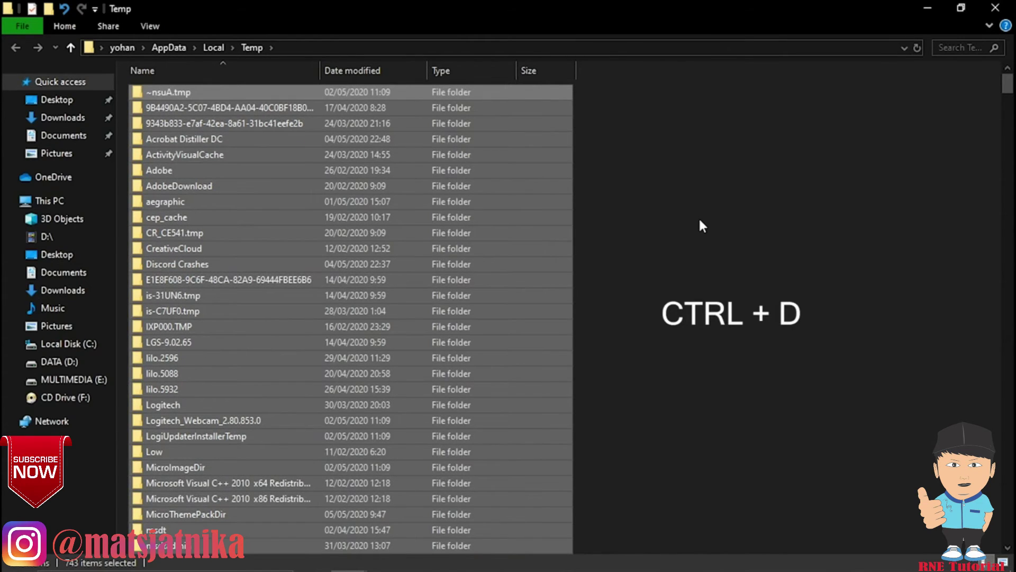
key(ctrl+d)
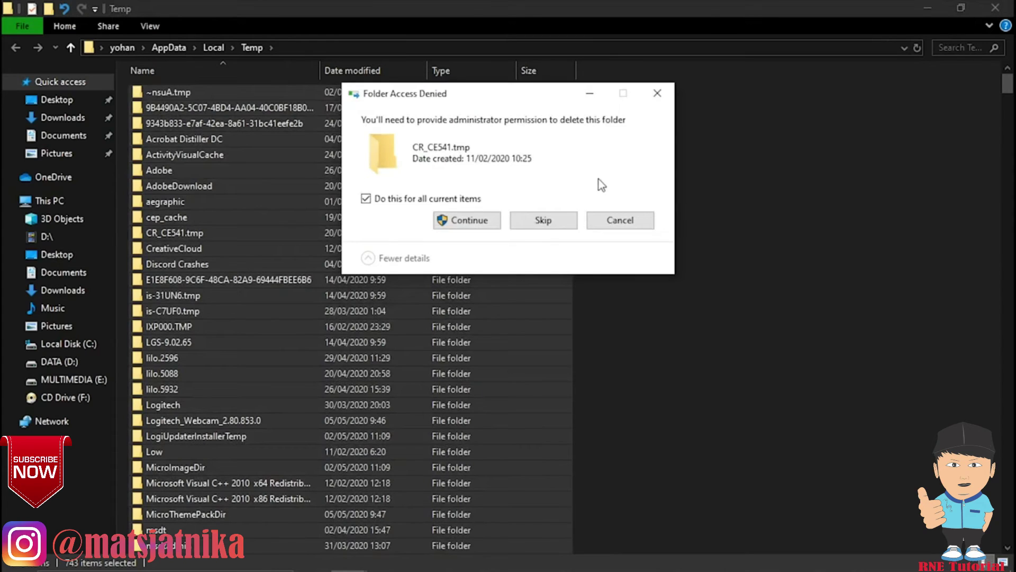
click(469, 220)
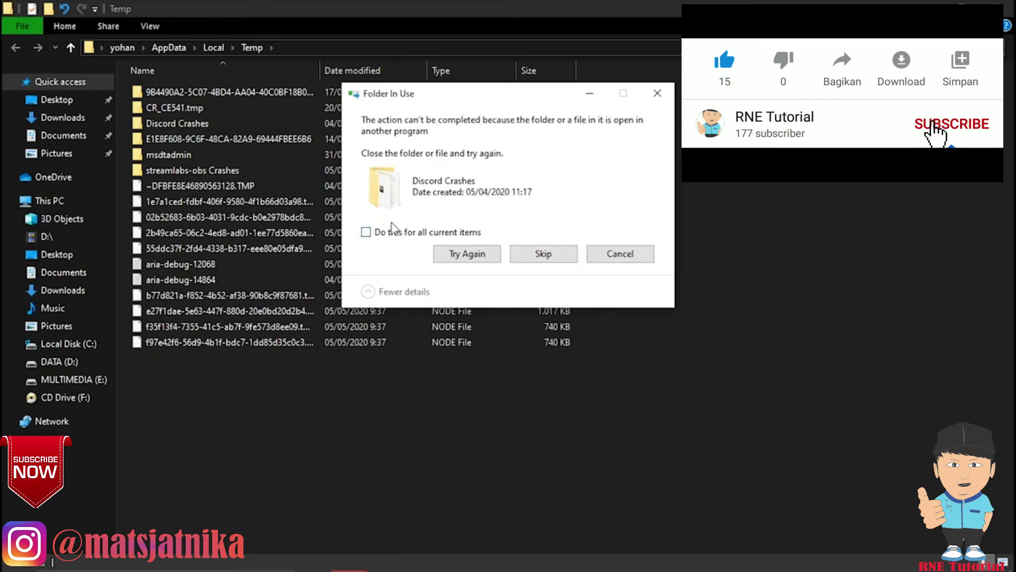
click(530, 257)
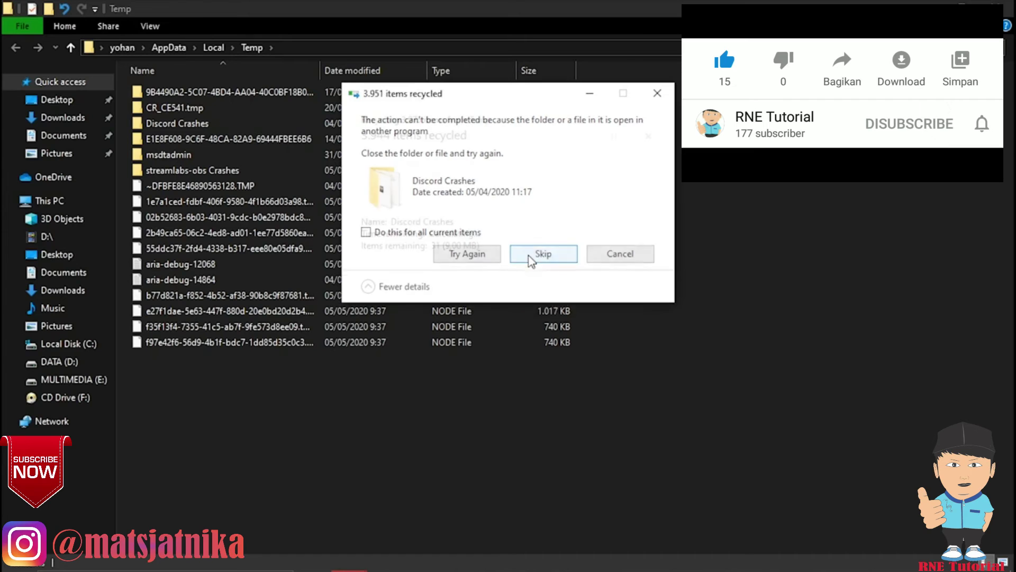
click(366, 233)
click(543, 254)
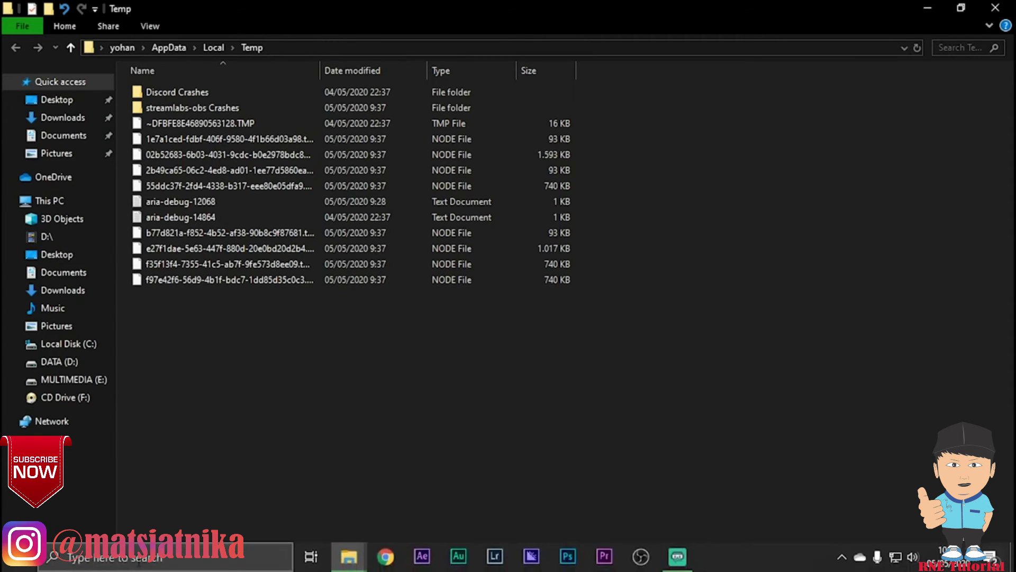
Open the Windows Prefetch folder by running "prefetch" from the Run dialog.
click(144, 557)
text(run)
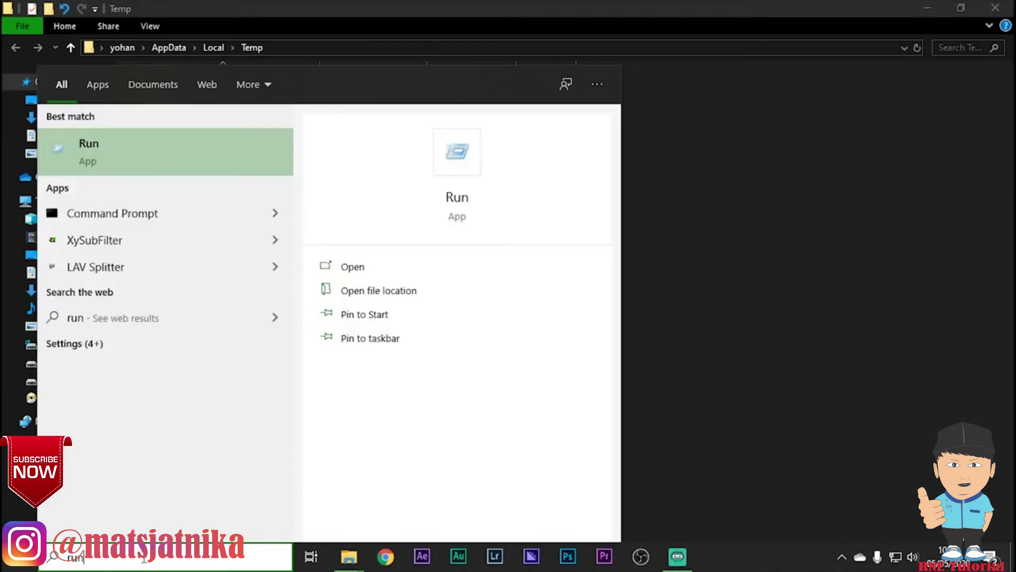
key(Return)
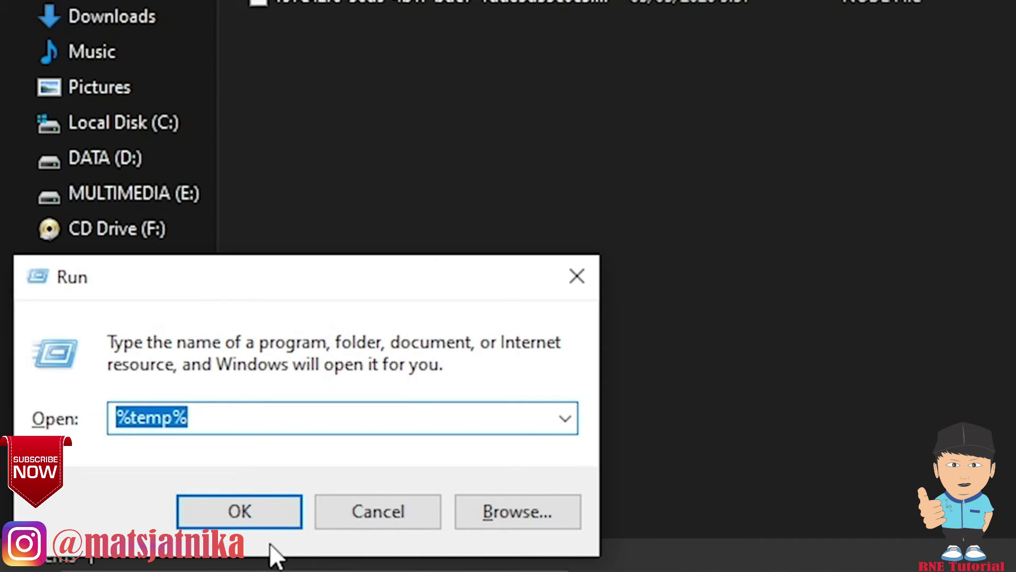
text(prefetch)
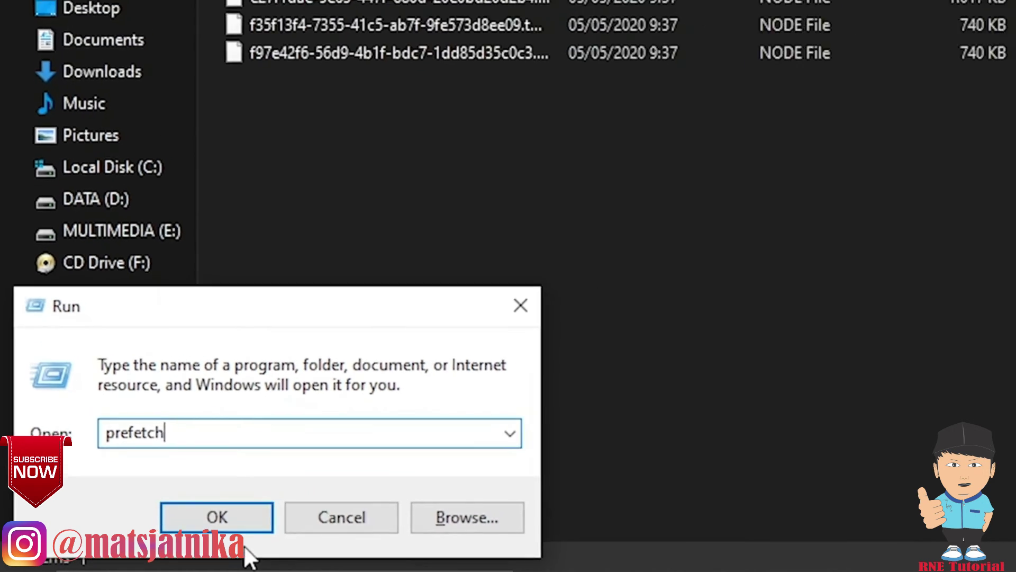
click(240, 512)
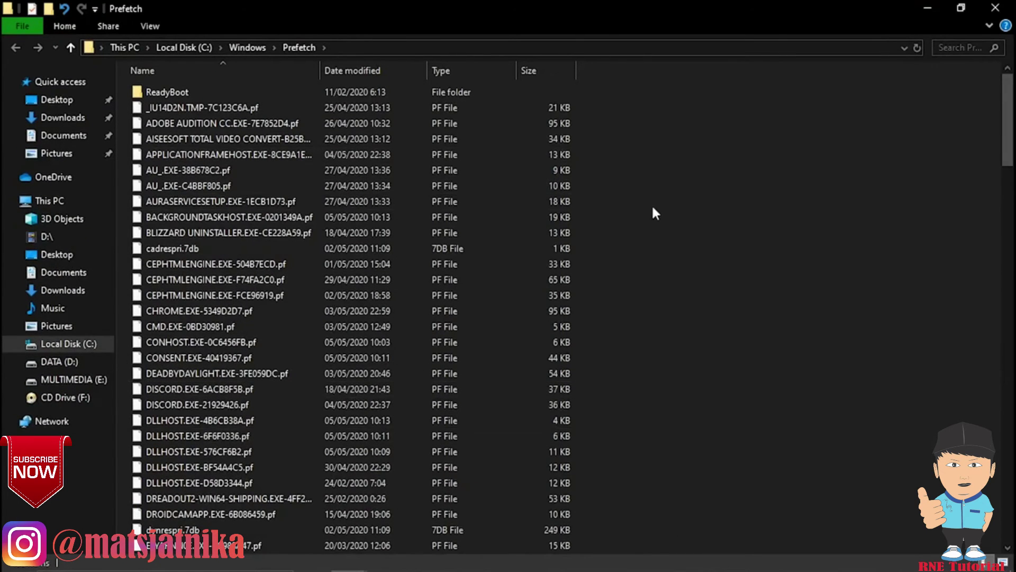
Delete everything in the Prefetch folder, skipping the file that is in use.
scroll(714, 204, down, 20)
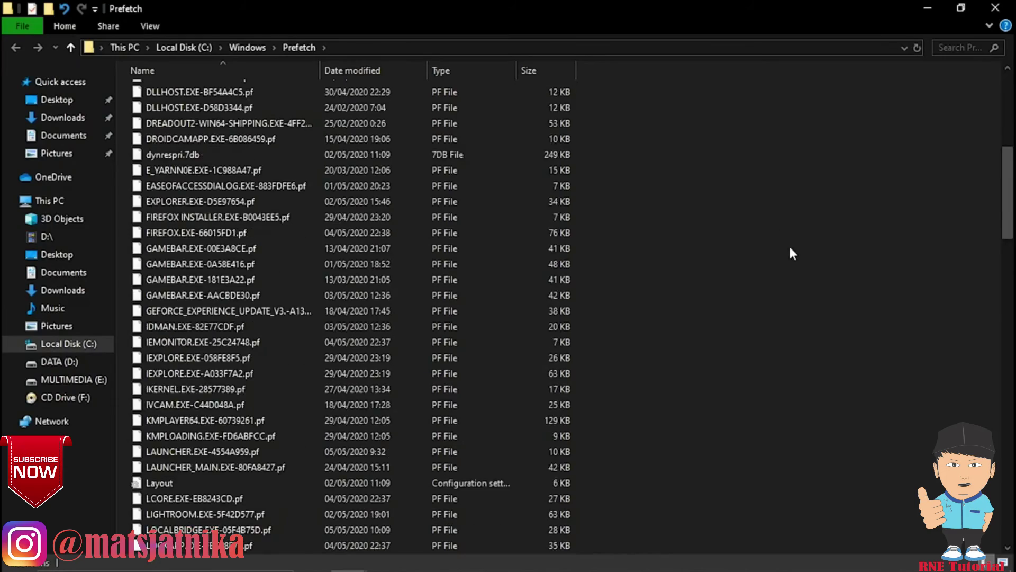
scroll(796, 301, down, 10)
scroll(783, 307, up, 20)
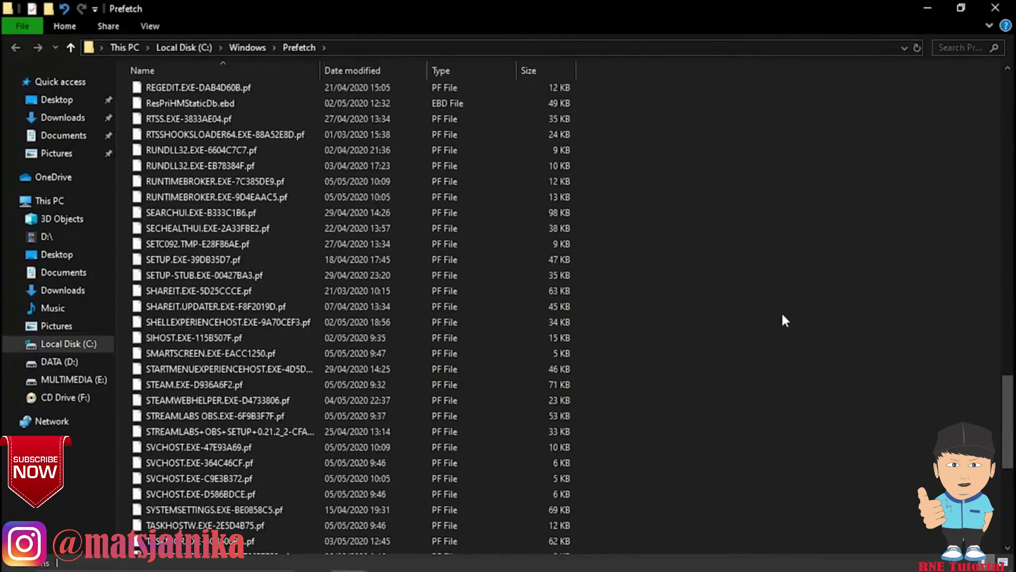
scroll(765, 271, up, 20)
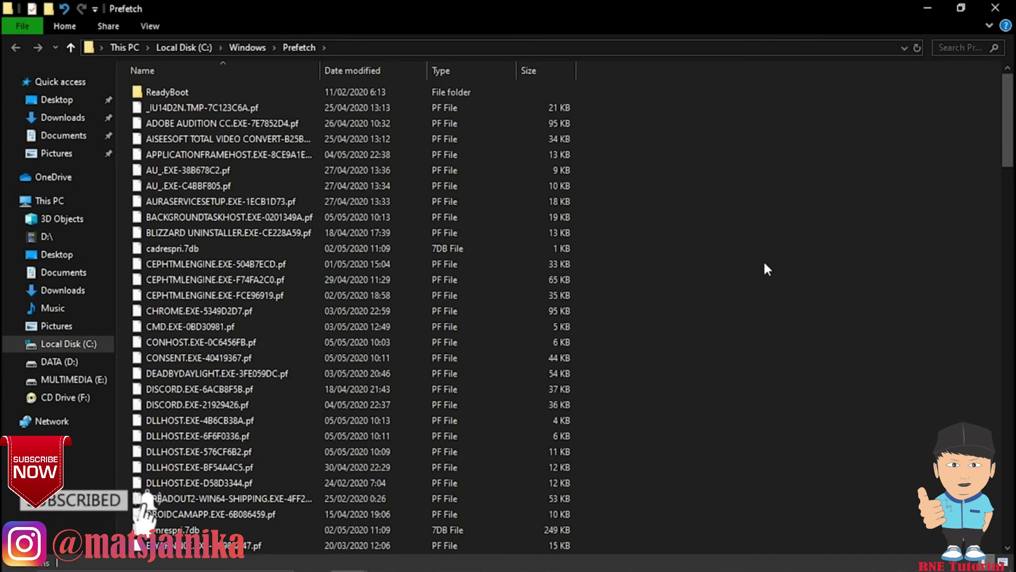
key(ctrl+a)
key(ctrl+d)
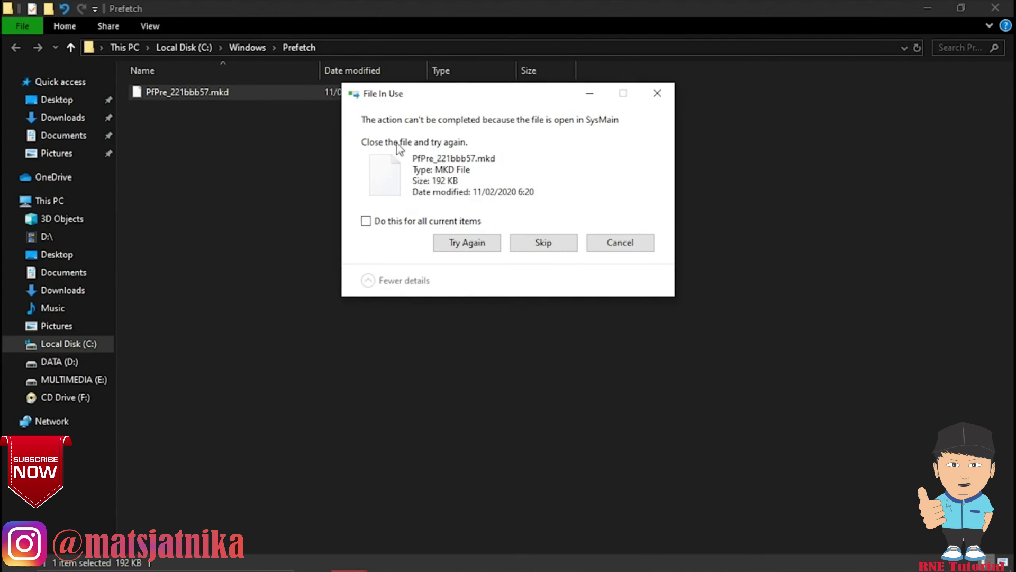
click(534, 244)
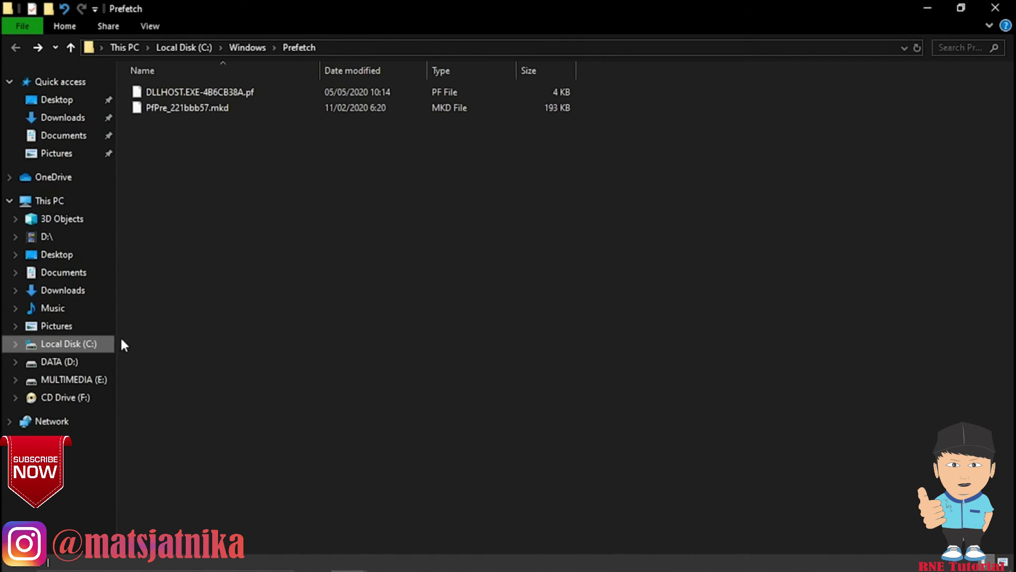
Open the properties of Local Disk (C:) and start Disk Cleanup for that drive.
right_click(44, 343)
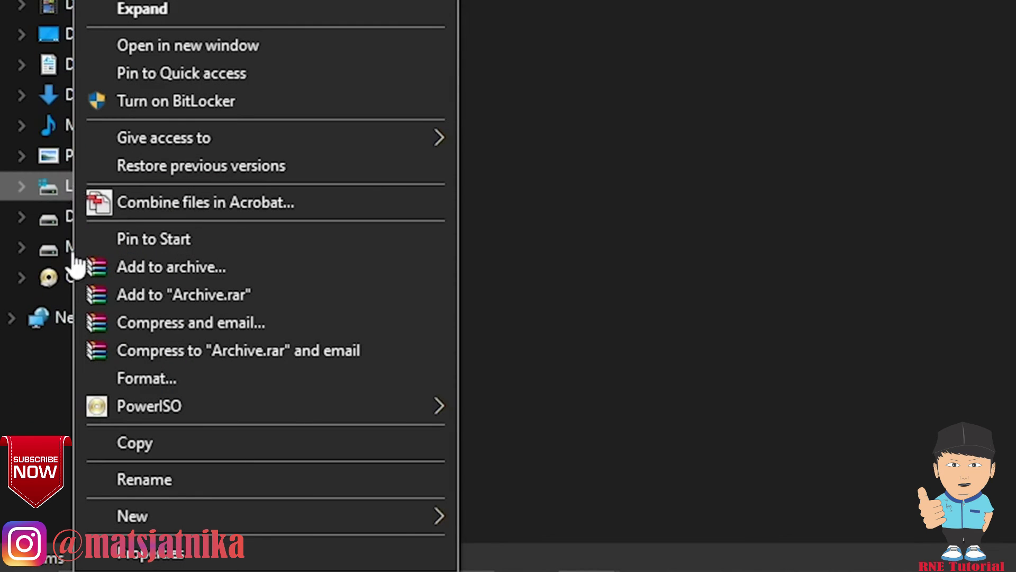
click(165, 551)
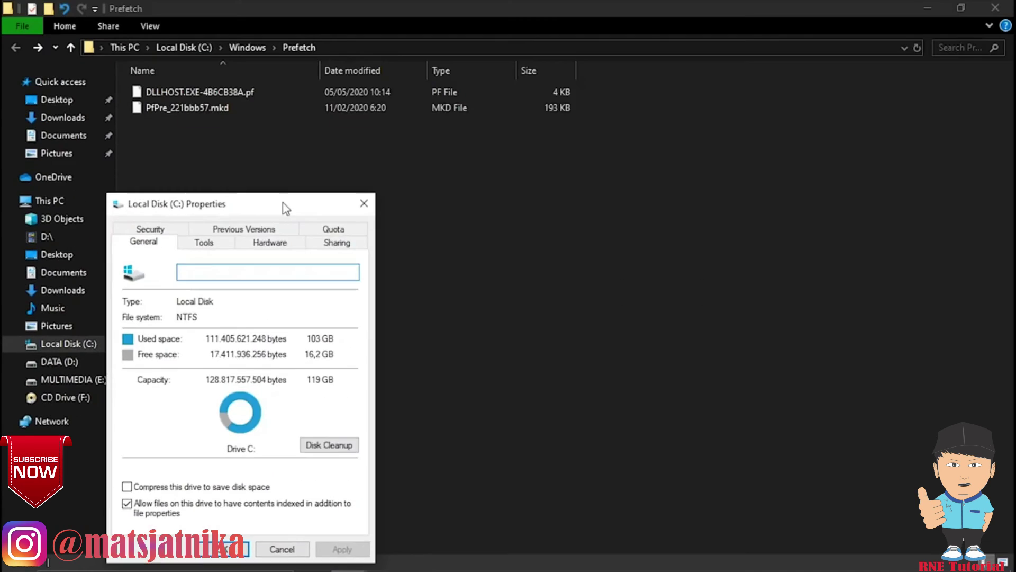
drag(283, 206, 537, 68)
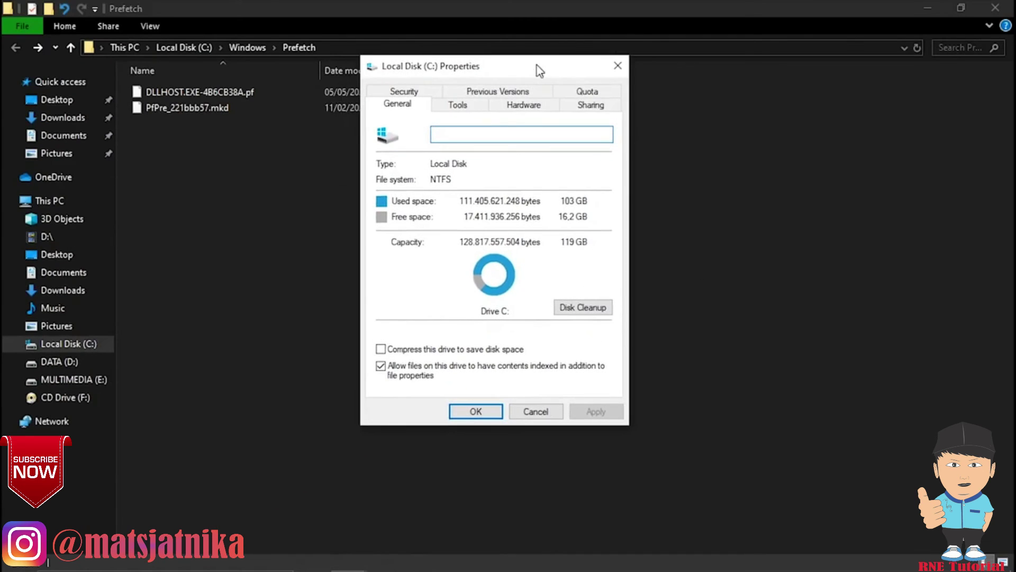
click(583, 312)
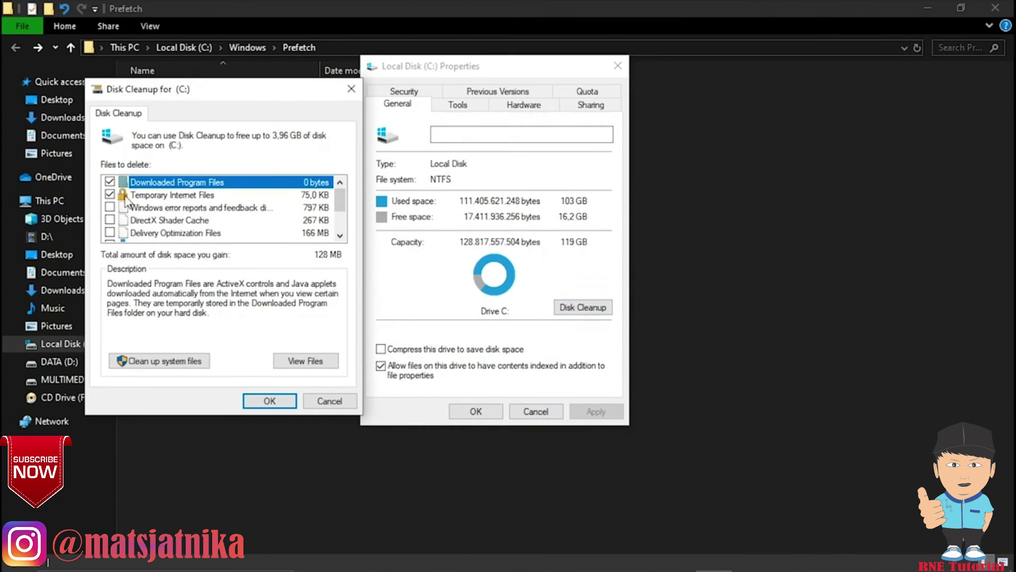
Mark all remaining file categories for deletion, including error reports, DirectX Shader Cache, Delivery Optimization Files, Recycle Bin and Temporary files.
click(110, 207)
click(111, 220)
click(110, 233)
scroll(283, 210, down, 1)
click(110, 220)
click(110, 233)
scroll(121, 229, down, 1)
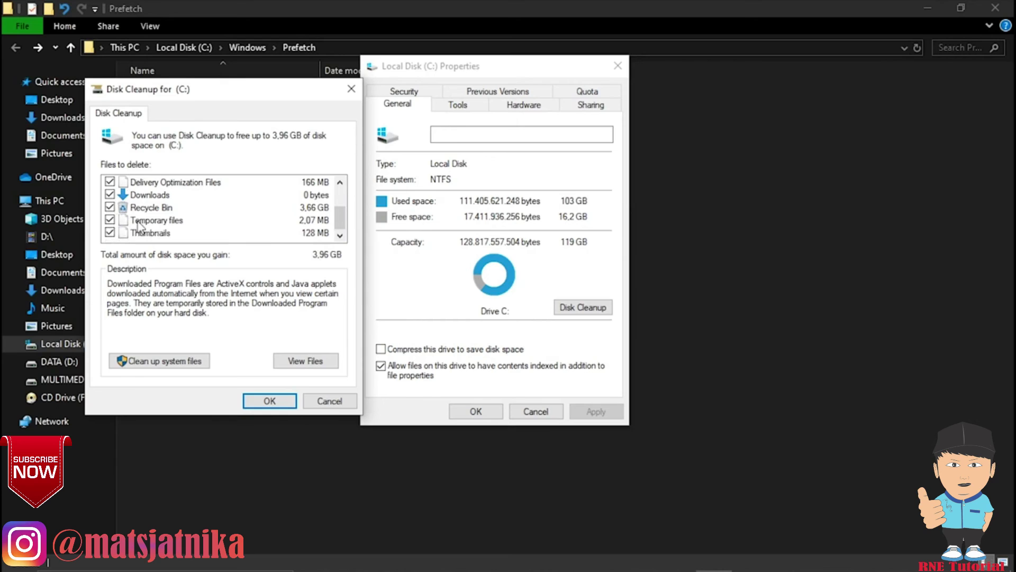
scroll(186, 218, up, 2)
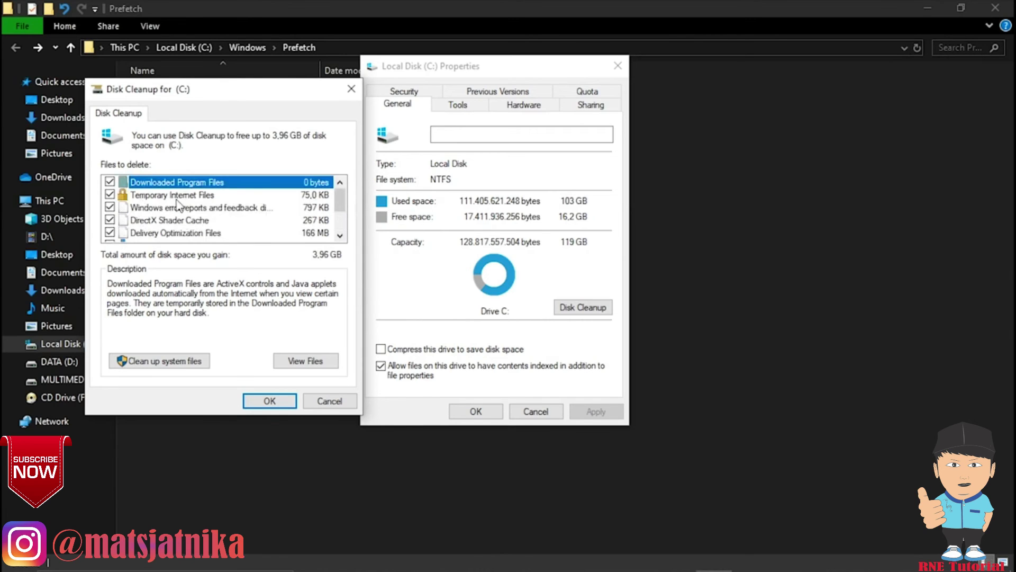
Extend the cleanup to system files and include Windows Update Cleanup, Windows error reports, DirectX Shader Cache and Delivery Optimization Files.
click(153, 364)
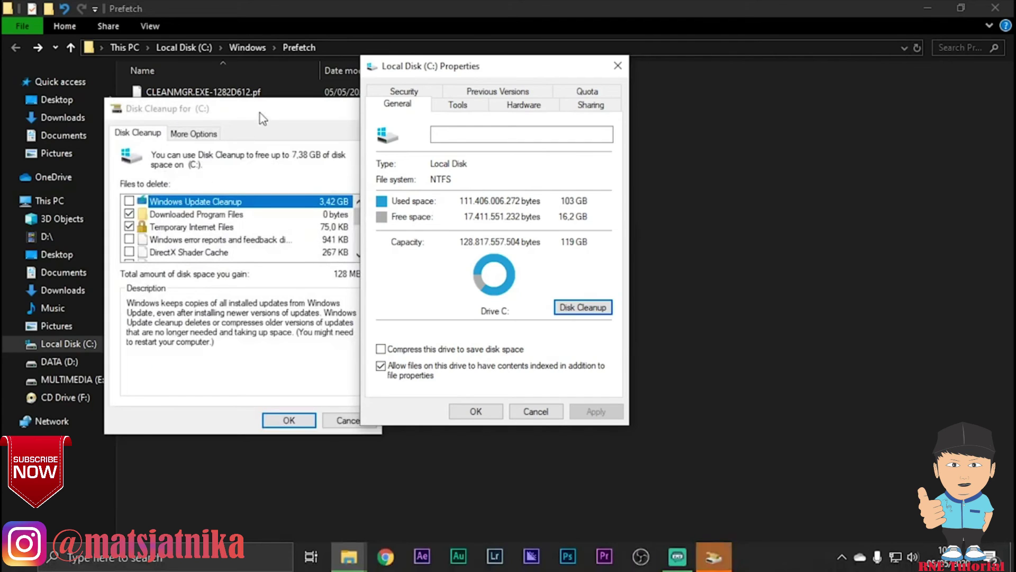
click(259, 112)
click(128, 201)
click(129, 240)
click(129, 252)
scroll(138, 253, down, 1)
click(130, 226)
Add Downloads, Language Resource Files, Recycle Bin and Temporary files to the system file cleanup of drive C:.
scroll(130, 227, down, 1)
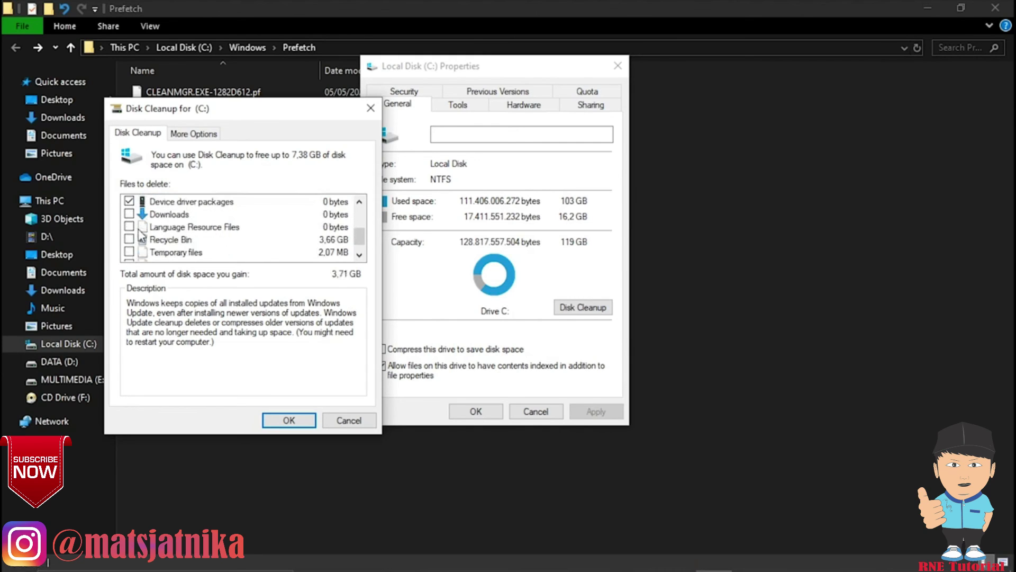
click(129, 214)
click(129, 227)
click(129, 239)
click(129, 251)
scroll(142, 244, down, 1)
scroll(154, 247, up, 3)
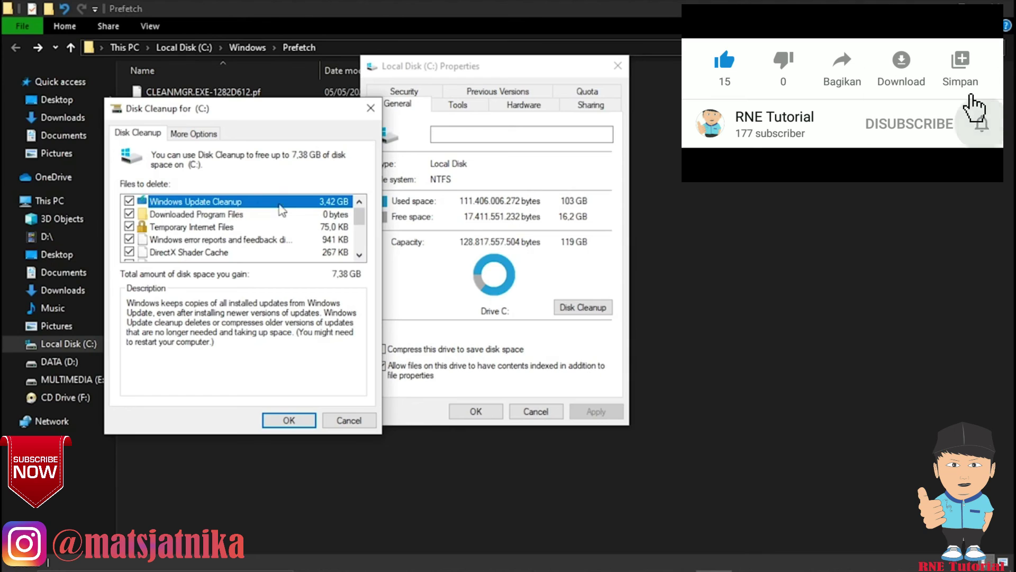
Run the cleanup of drive C: with the marked categories and agree to permanently delete the files.
scroll(228, 228, down, 3)
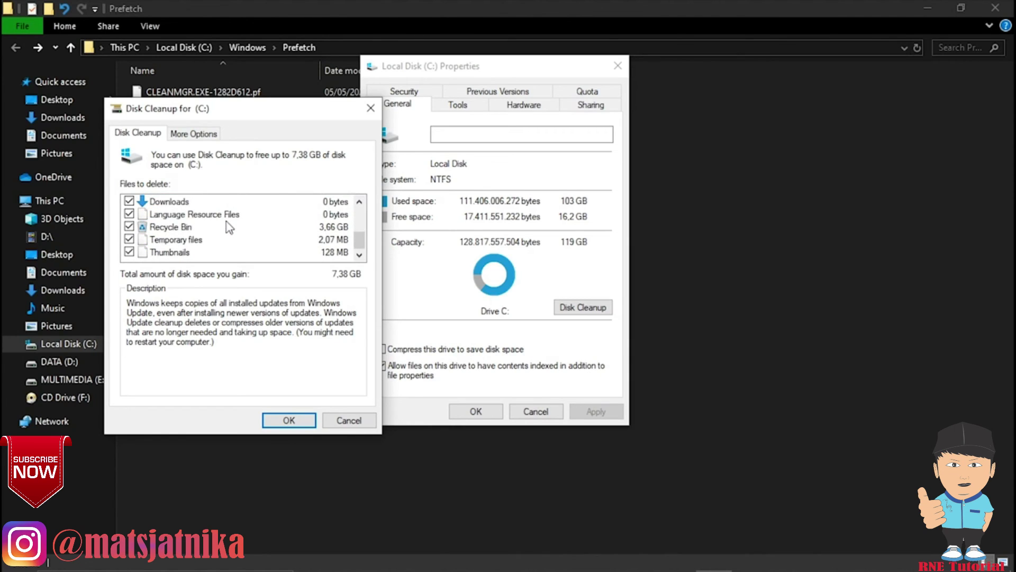
click(286, 421)
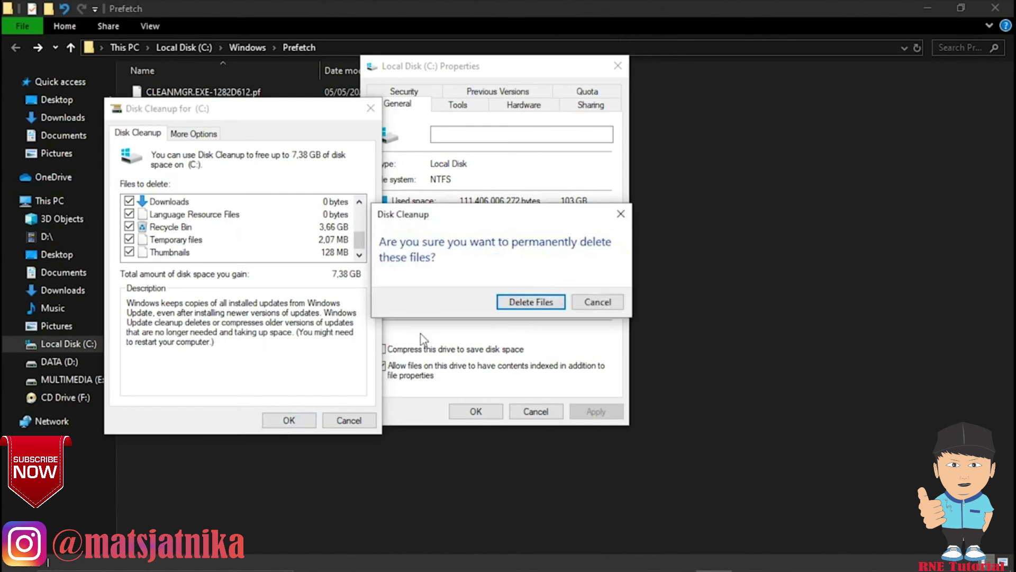
click(529, 300)
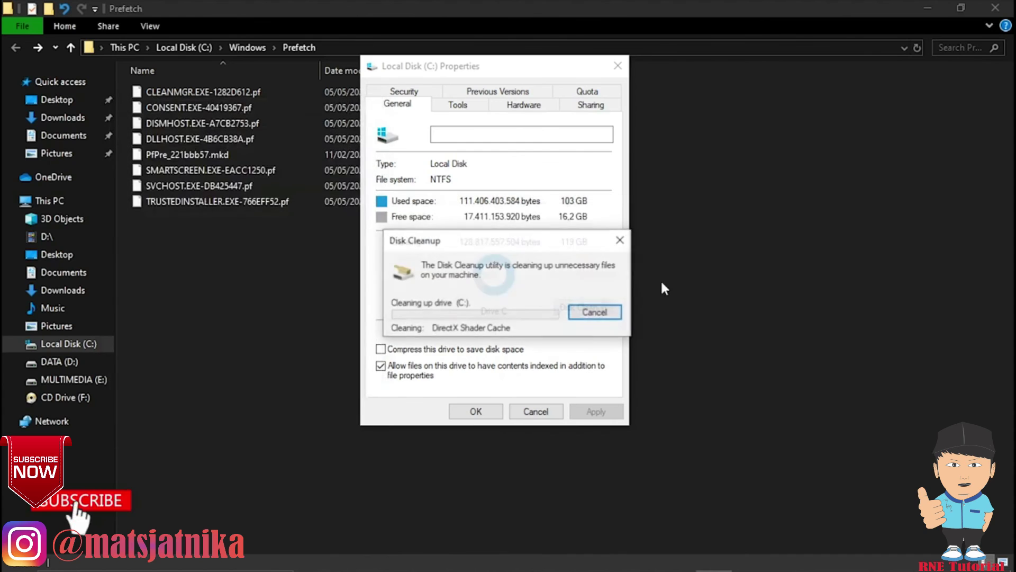